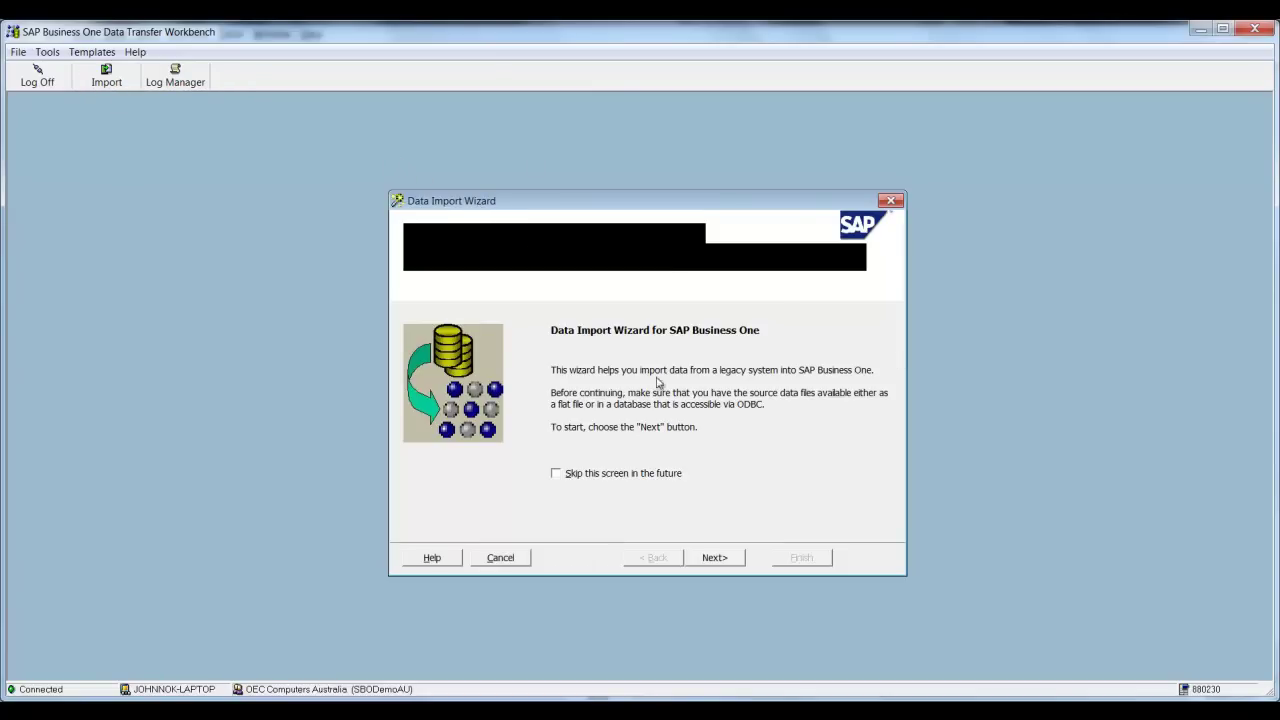
# Turn off the welcome page for future runs and choose Master Data as the import type.
pyautogui.click(581, 477)
pyautogui.click(716, 560)
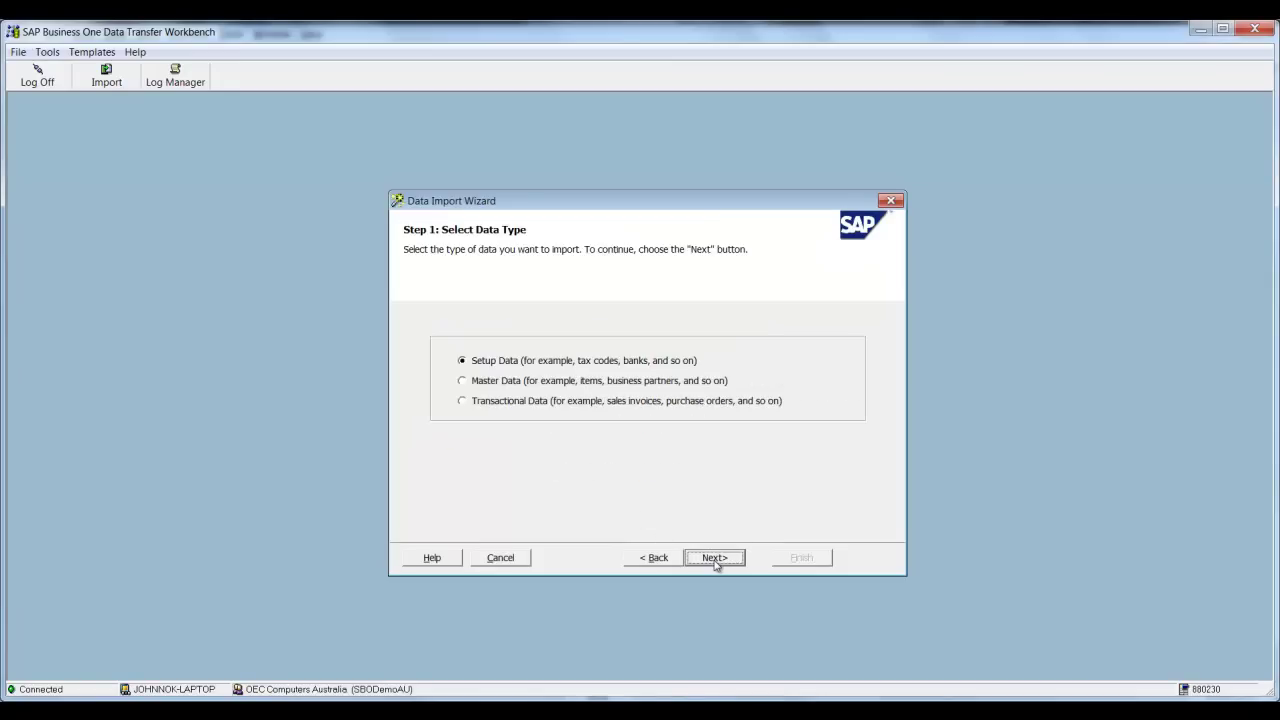
pyautogui.click(597, 384)
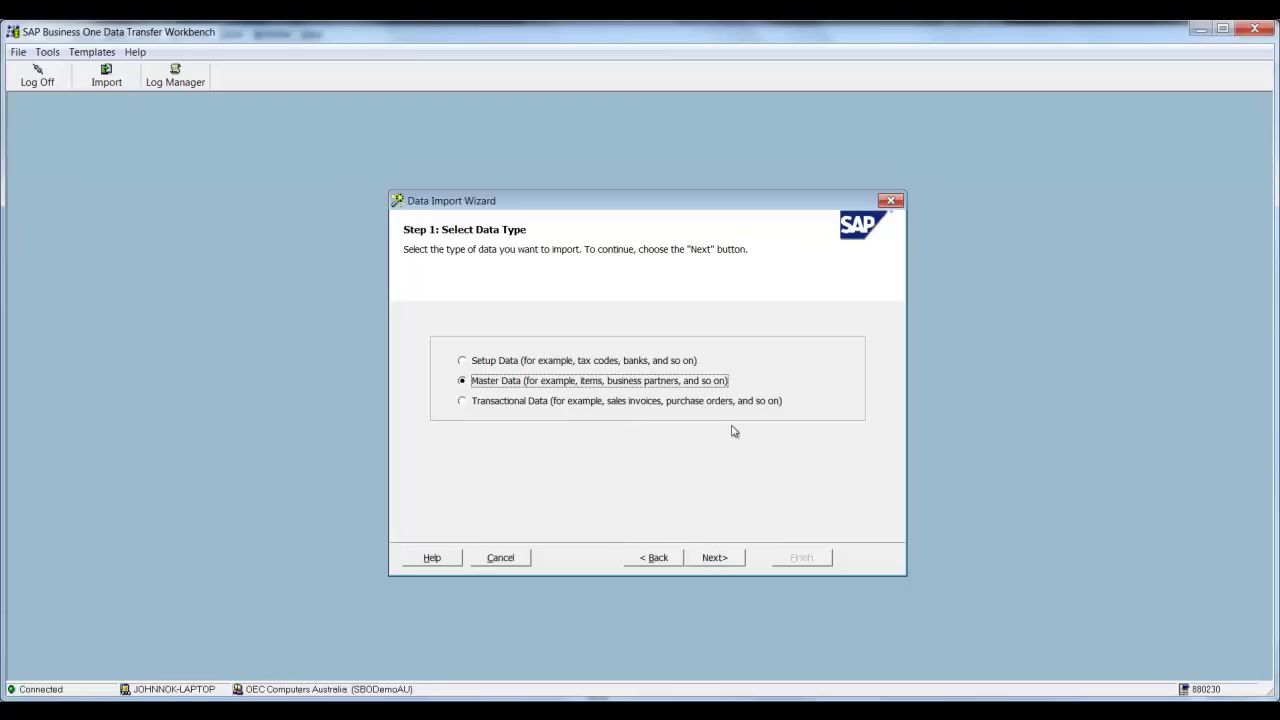
# Choose Update Existing Data as the operation and Inventory > Item Master Data as the object.
pyautogui.click(716, 558)
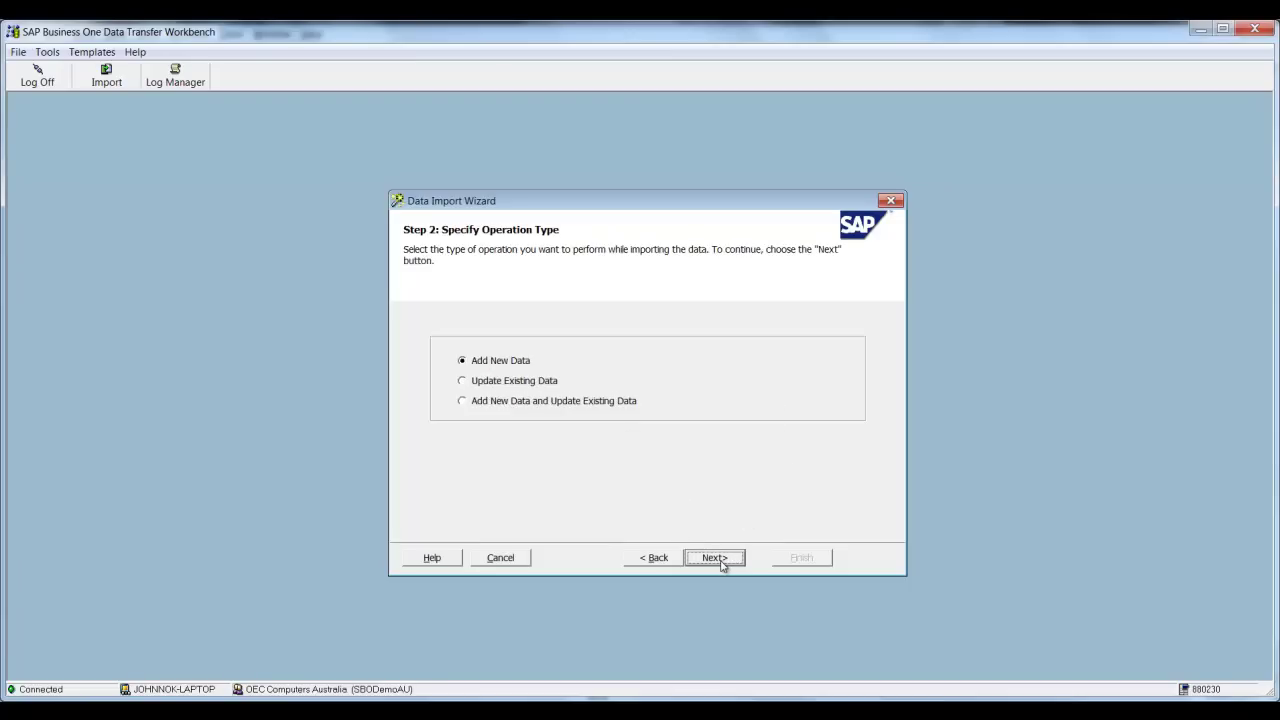
pyautogui.click(518, 388)
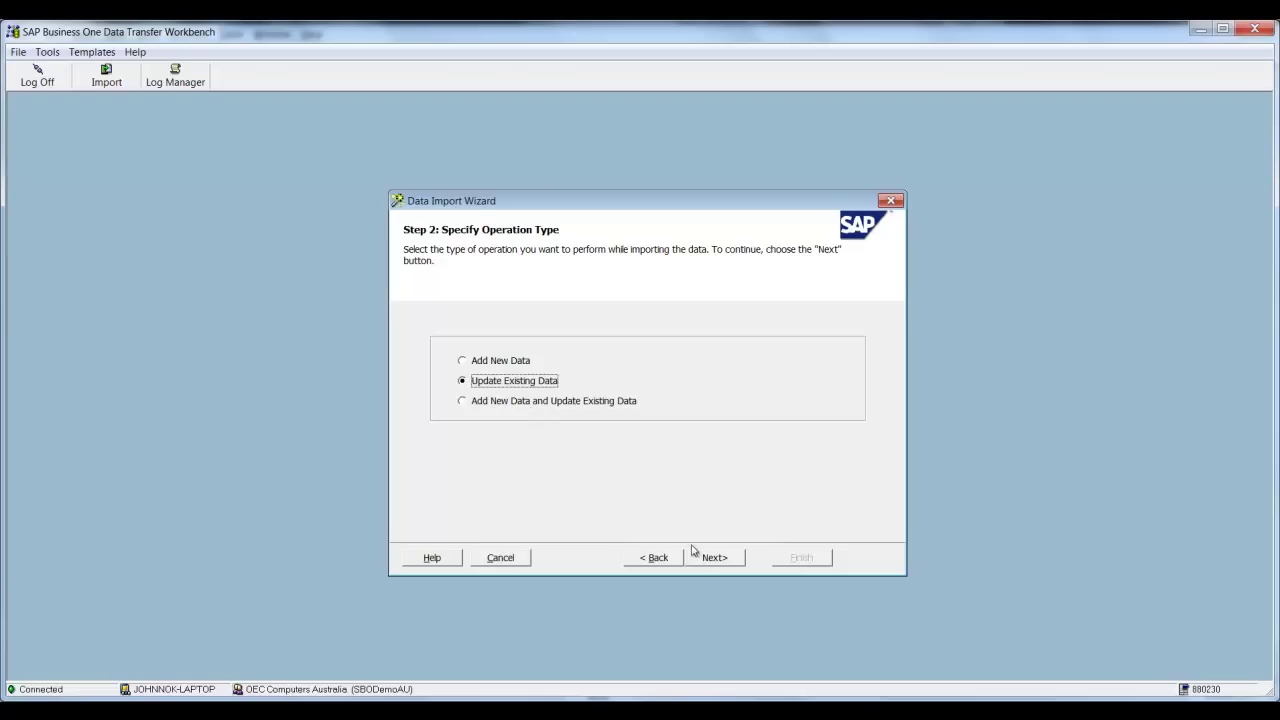
pyautogui.click(724, 566)
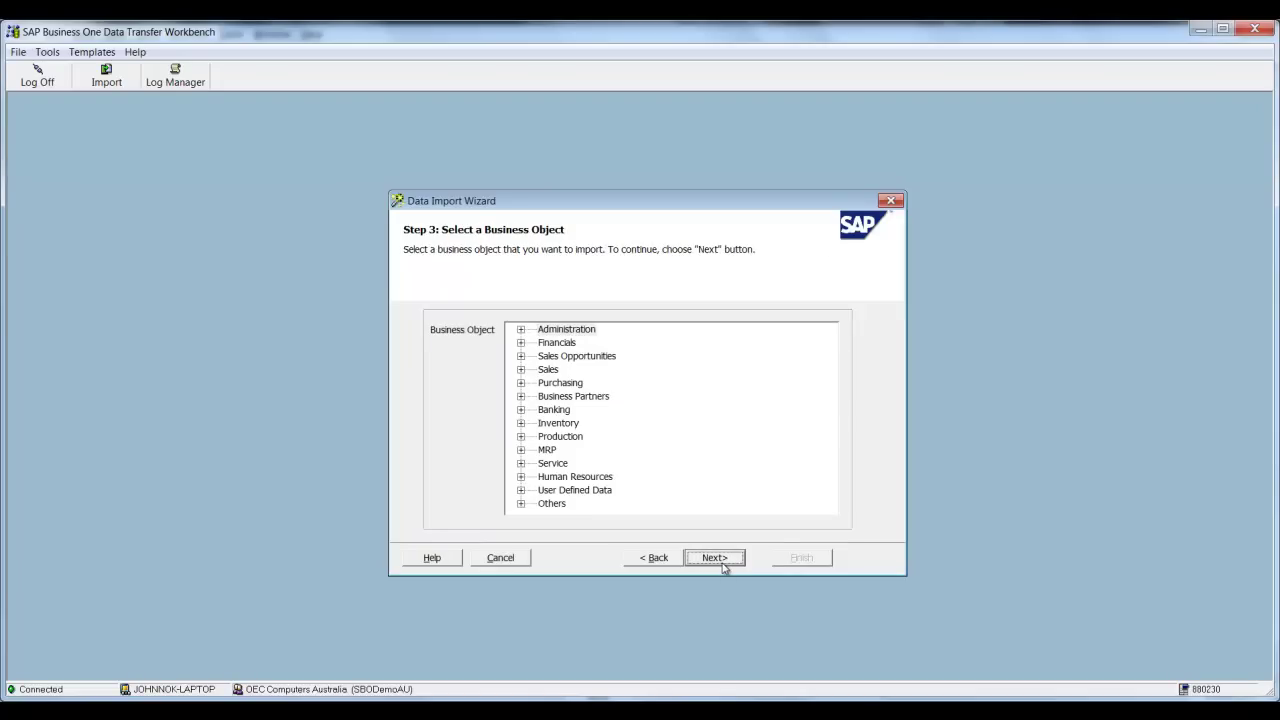
pyautogui.doubleClick(545, 424)
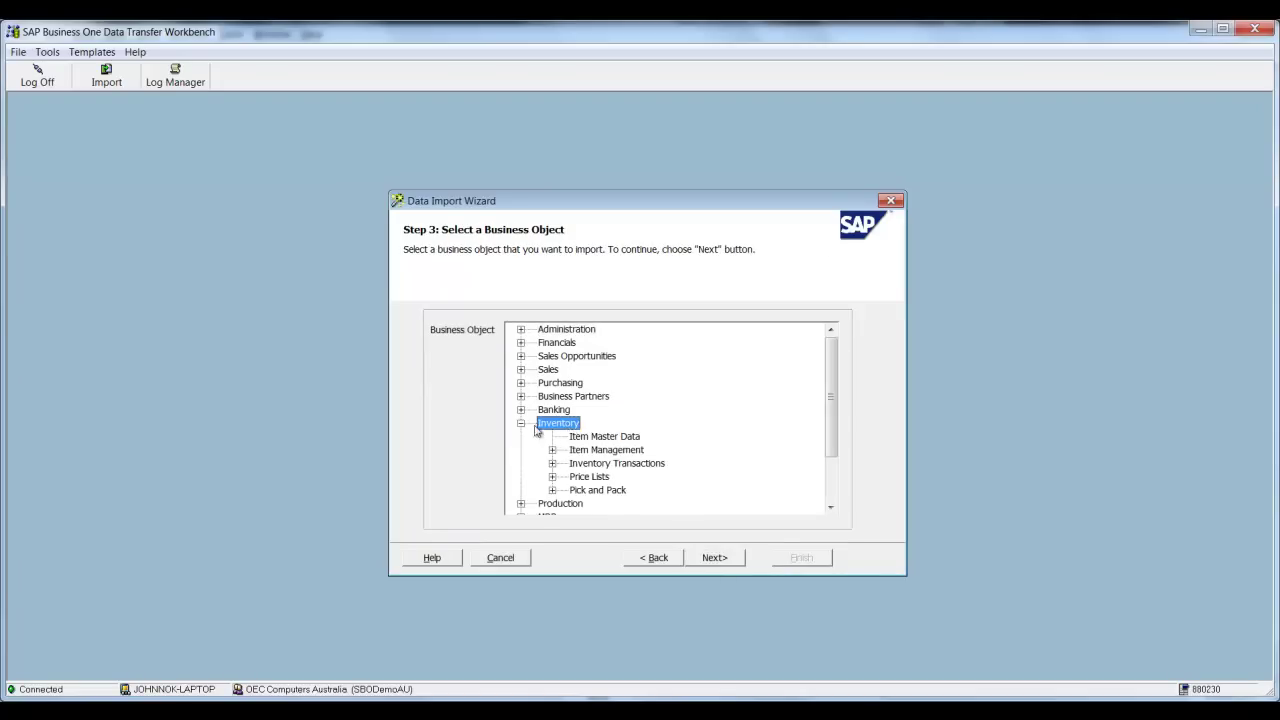
pyautogui.click(637, 437)
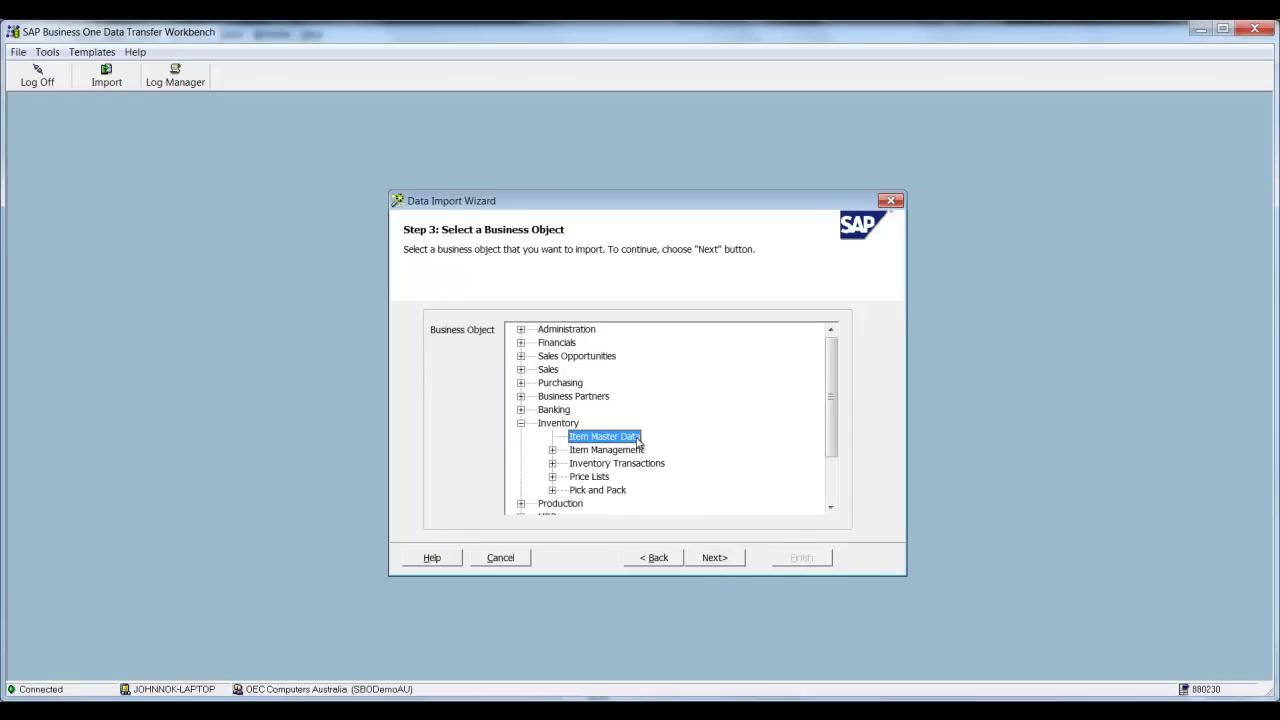
# Set the Desktop file DTW Item Update as the Items data source.
pyautogui.click(716, 558)
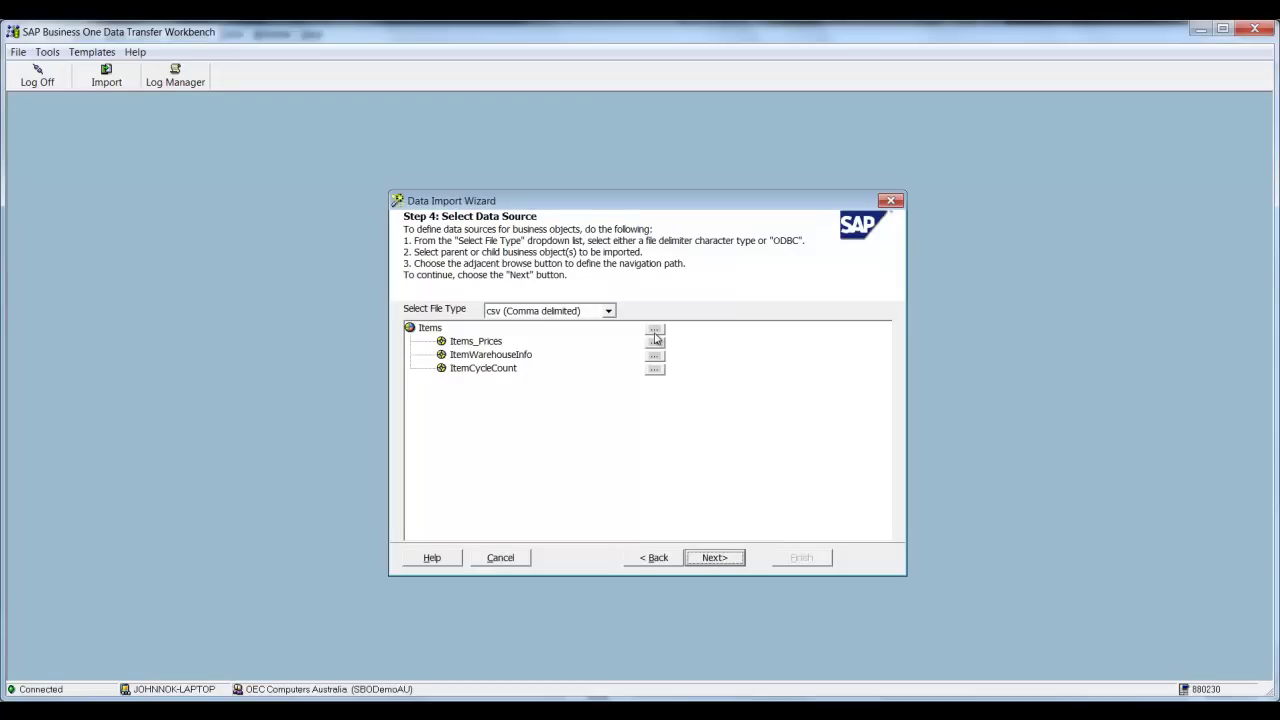
pyautogui.click(654, 341)
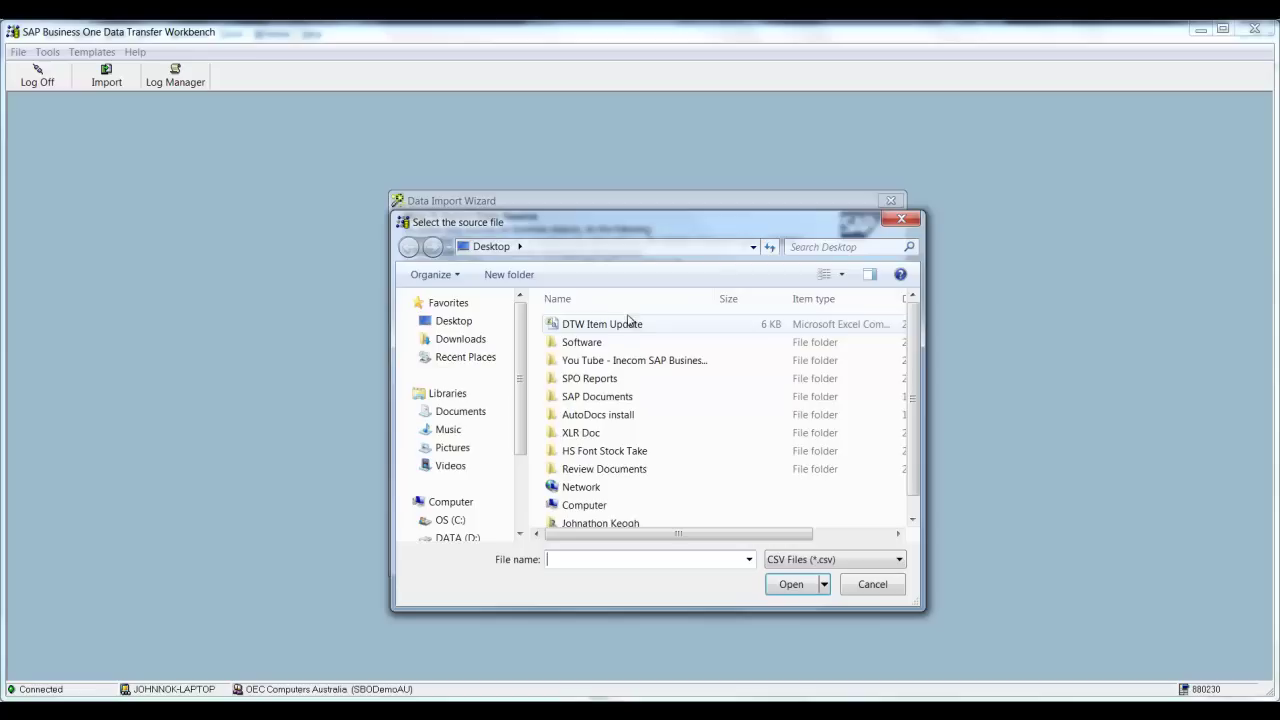
pyautogui.click(621, 324)
pyautogui.doubleClick(621, 324)
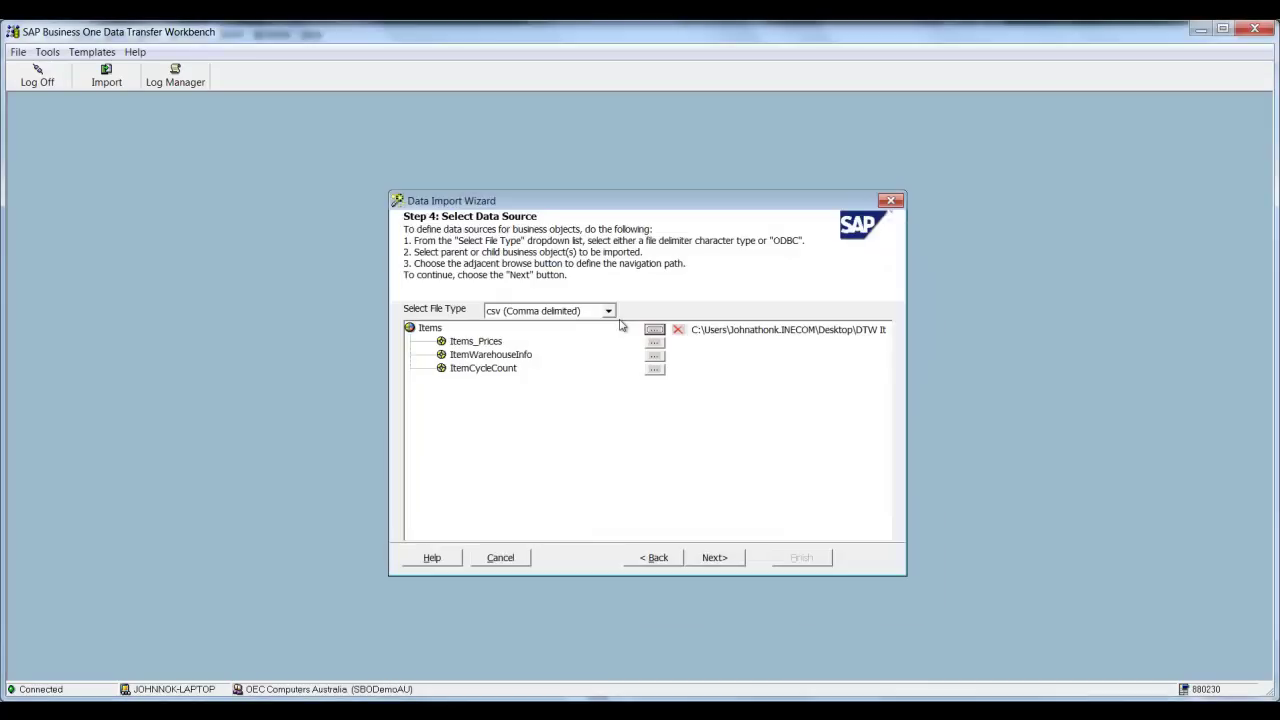
# Review the field mapping and preview the rows in the source file.
pyautogui.click(714, 558)
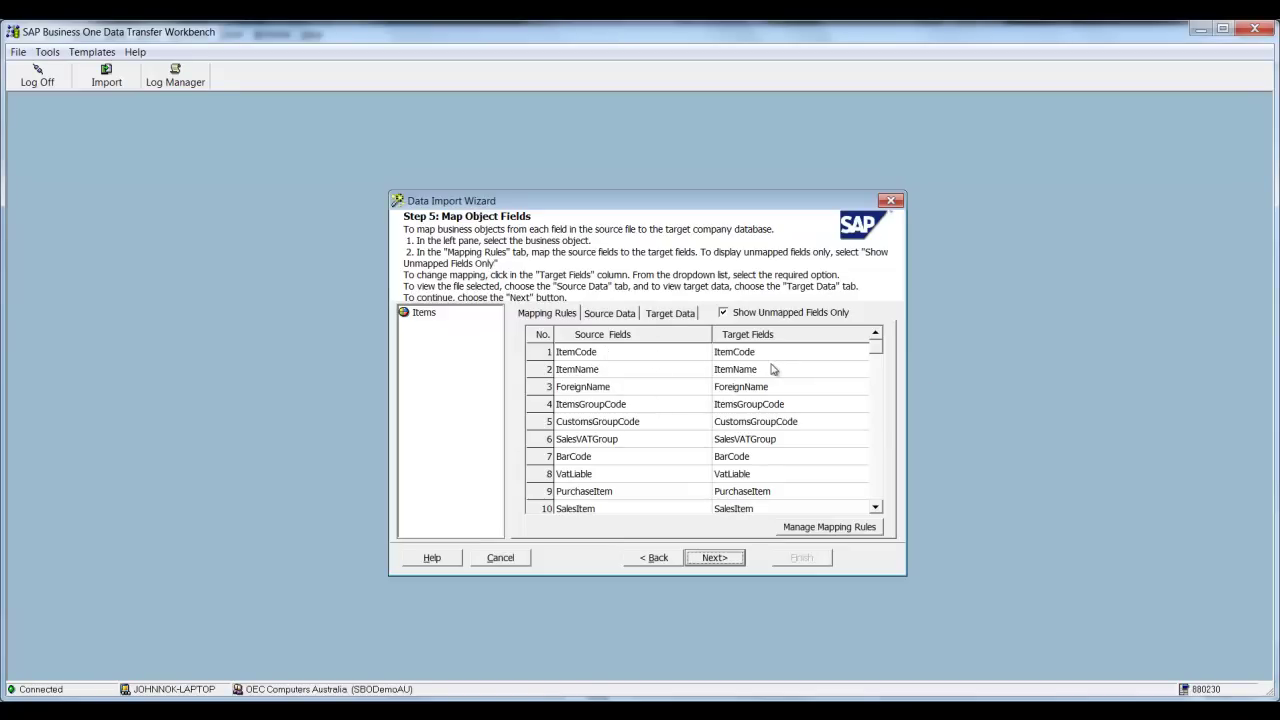
pyautogui.click(628, 316)
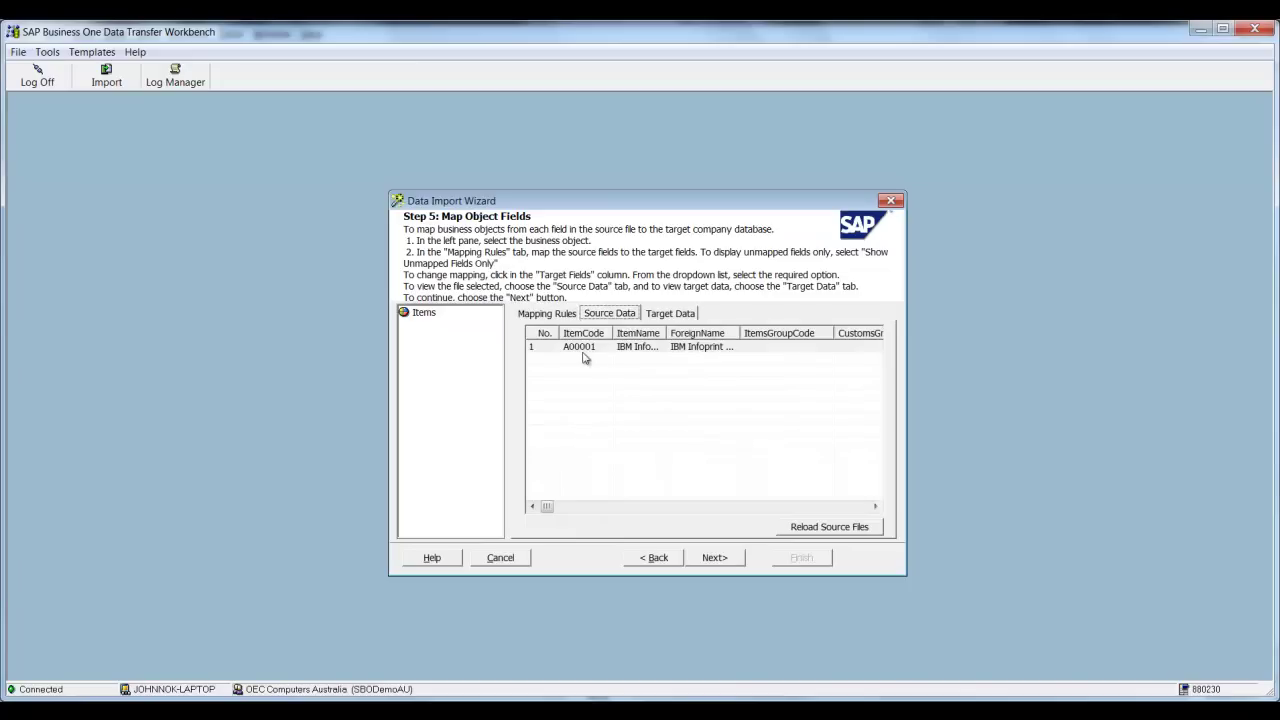
pyautogui.click(665, 318)
# Expand BOM > BO > Items > row to see ItemName and ForeignName as IBM Infoprint 1312.
pyautogui.click(541, 352)
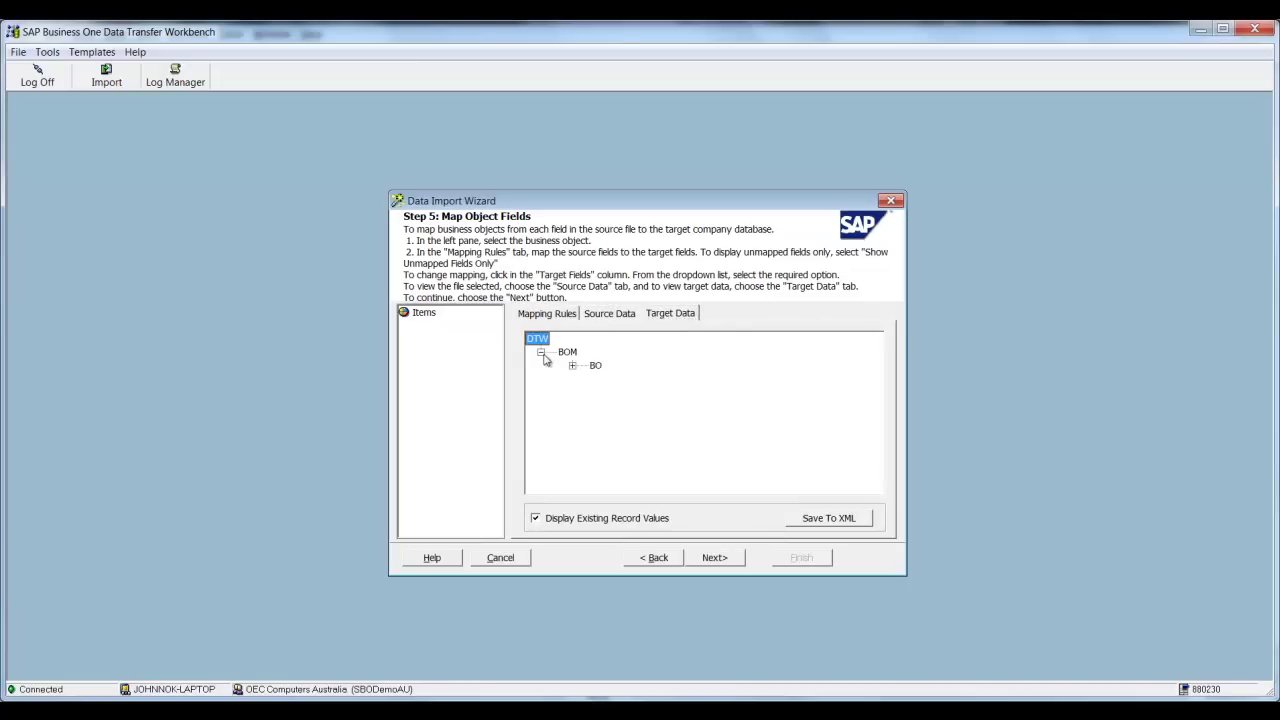
pyautogui.click(572, 366)
pyautogui.click(604, 392)
pyautogui.click(636, 405)
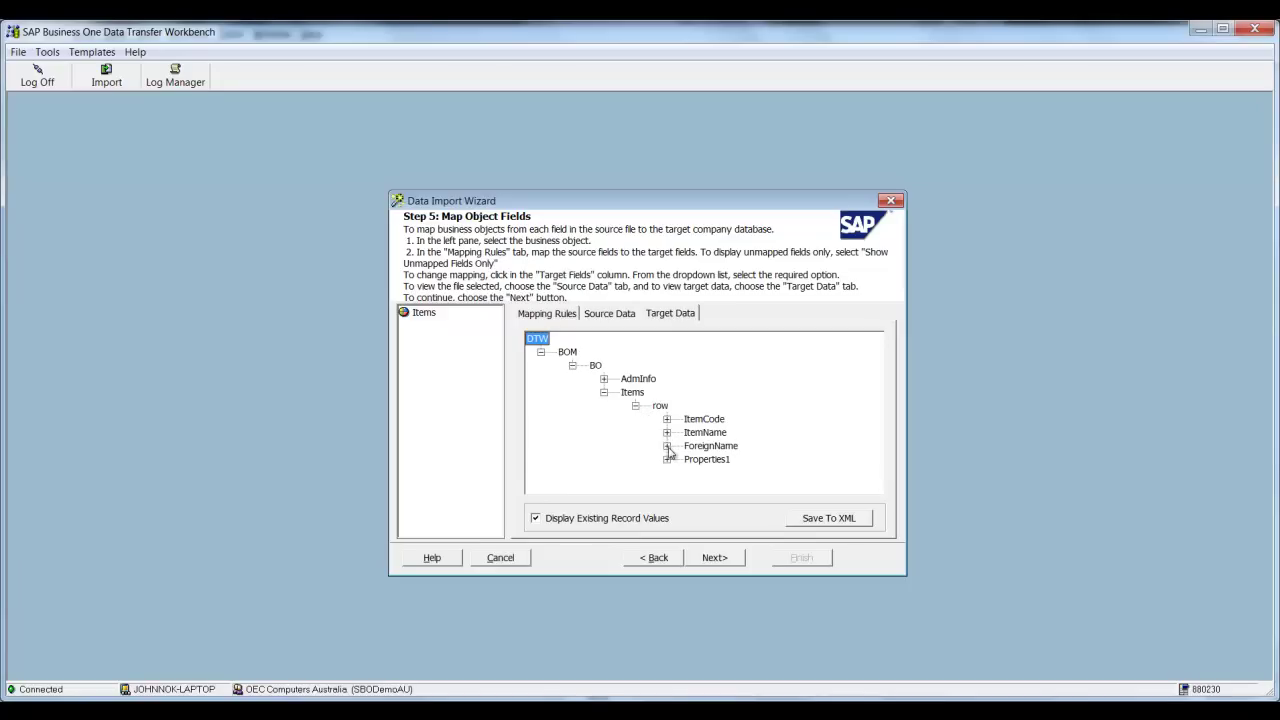
pyautogui.click(667, 432)
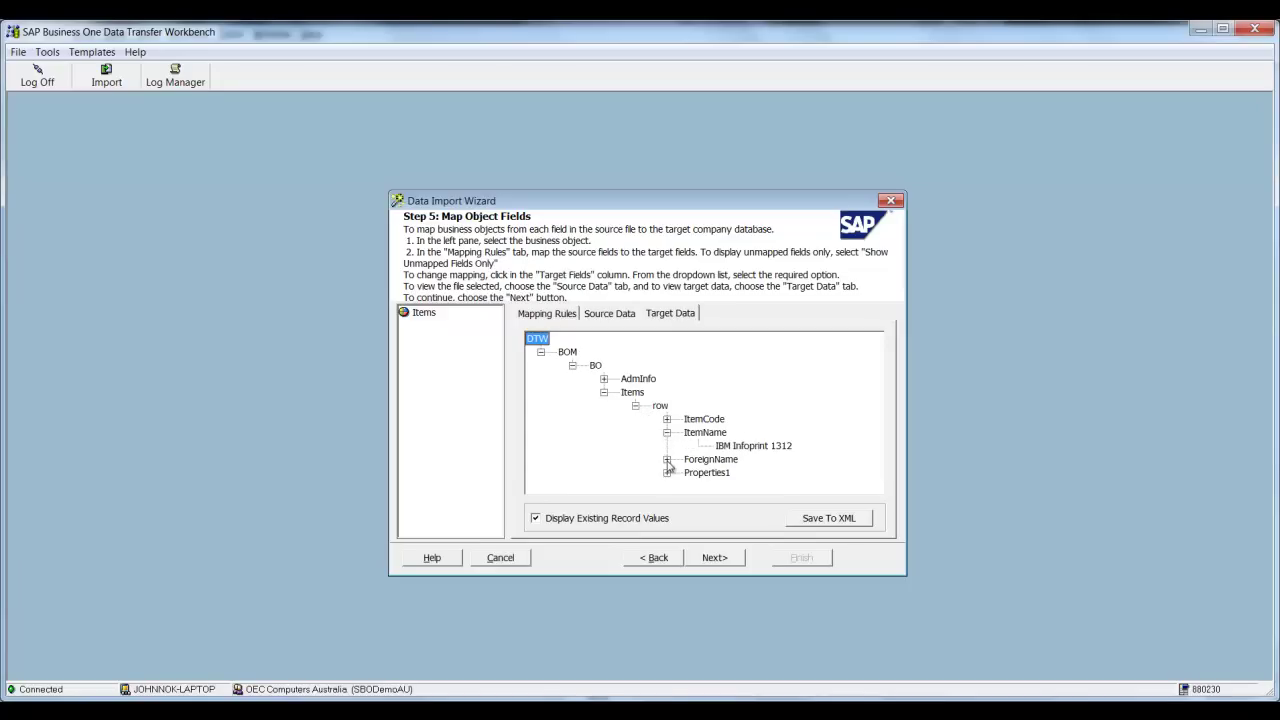
pyautogui.click(667, 459)
pyautogui.click(667, 485)
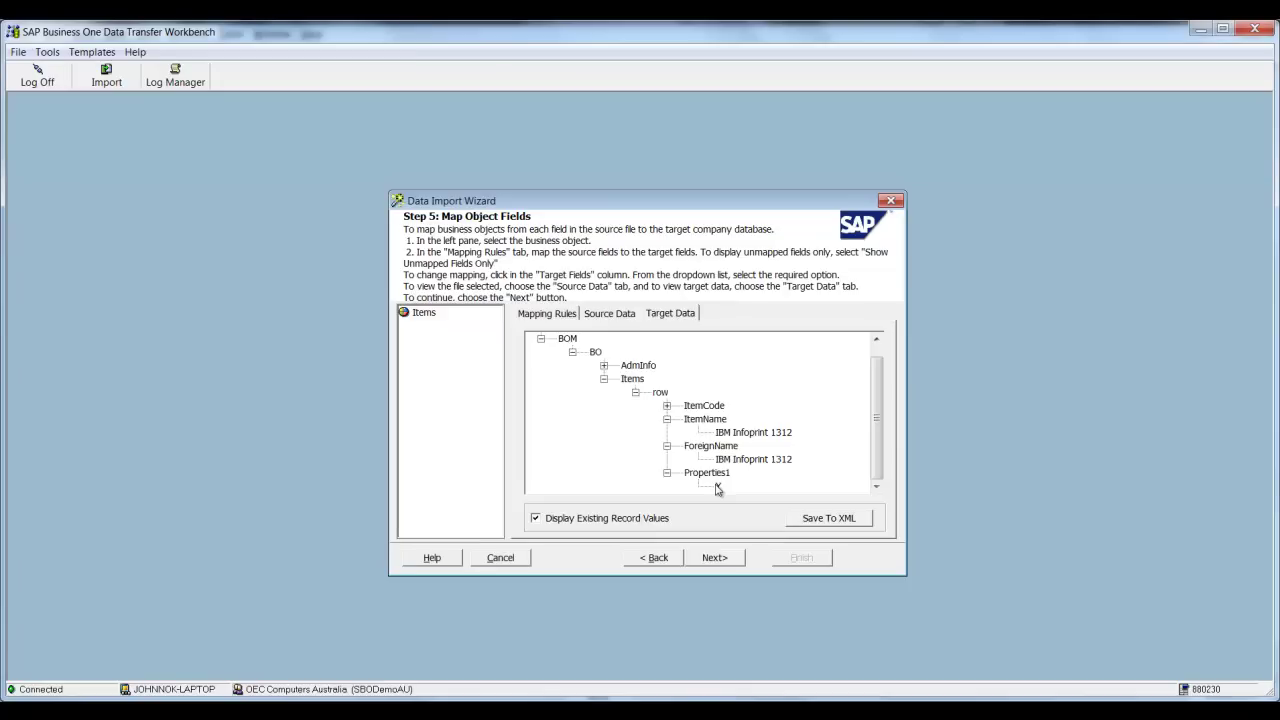
pyautogui.click(716, 568)
# Run a simulation ignoring up to 10 errors and view its log showing A00001 updated.
pyautogui.click(716, 562)
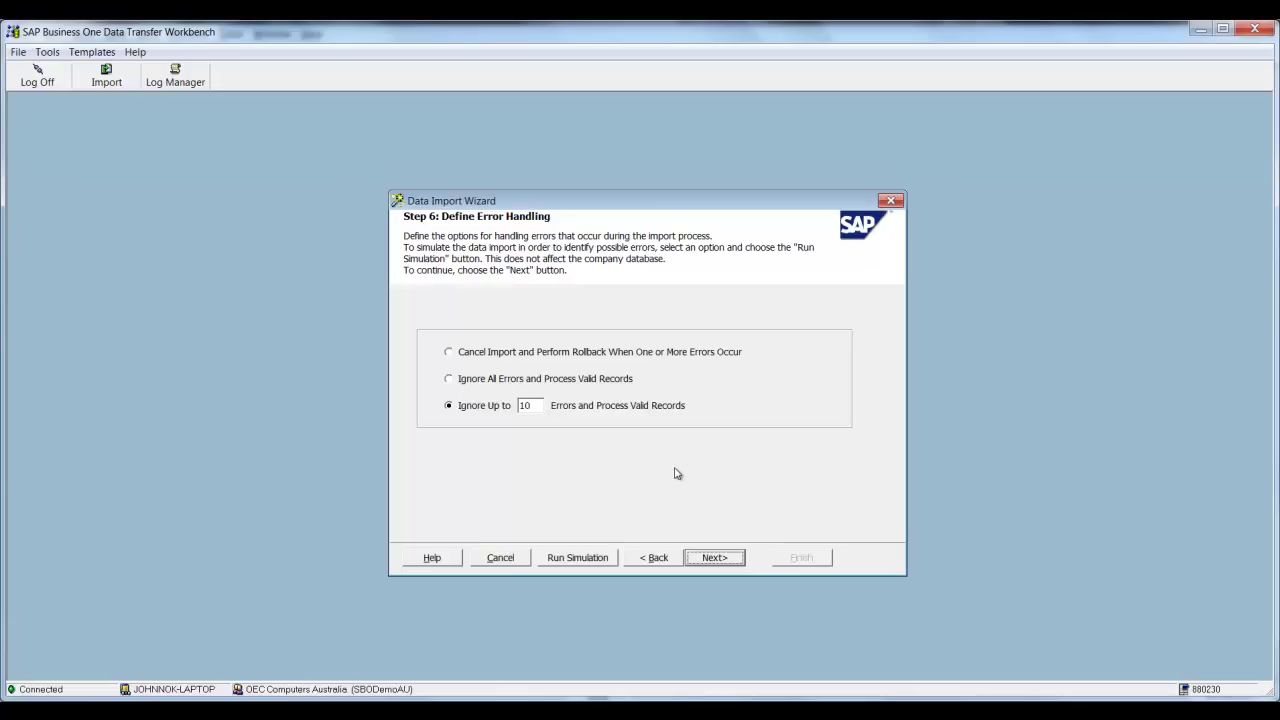
pyautogui.click(594, 562)
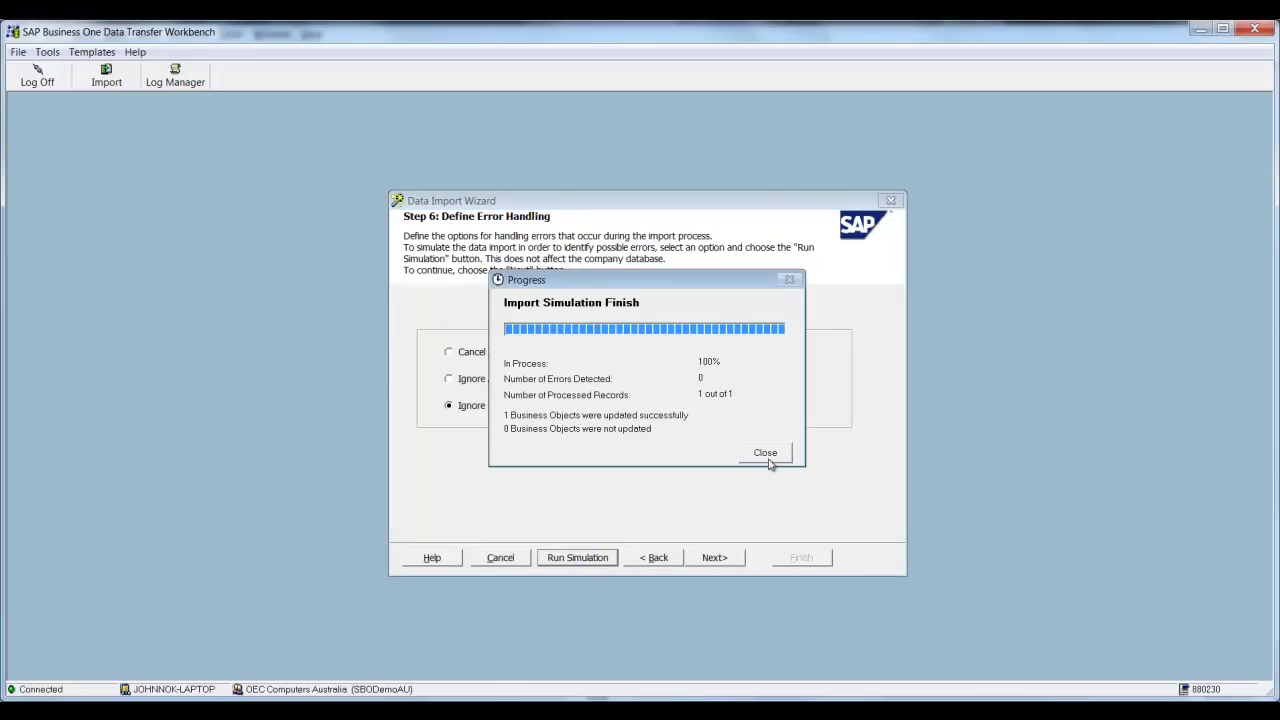
pyautogui.click(766, 455)
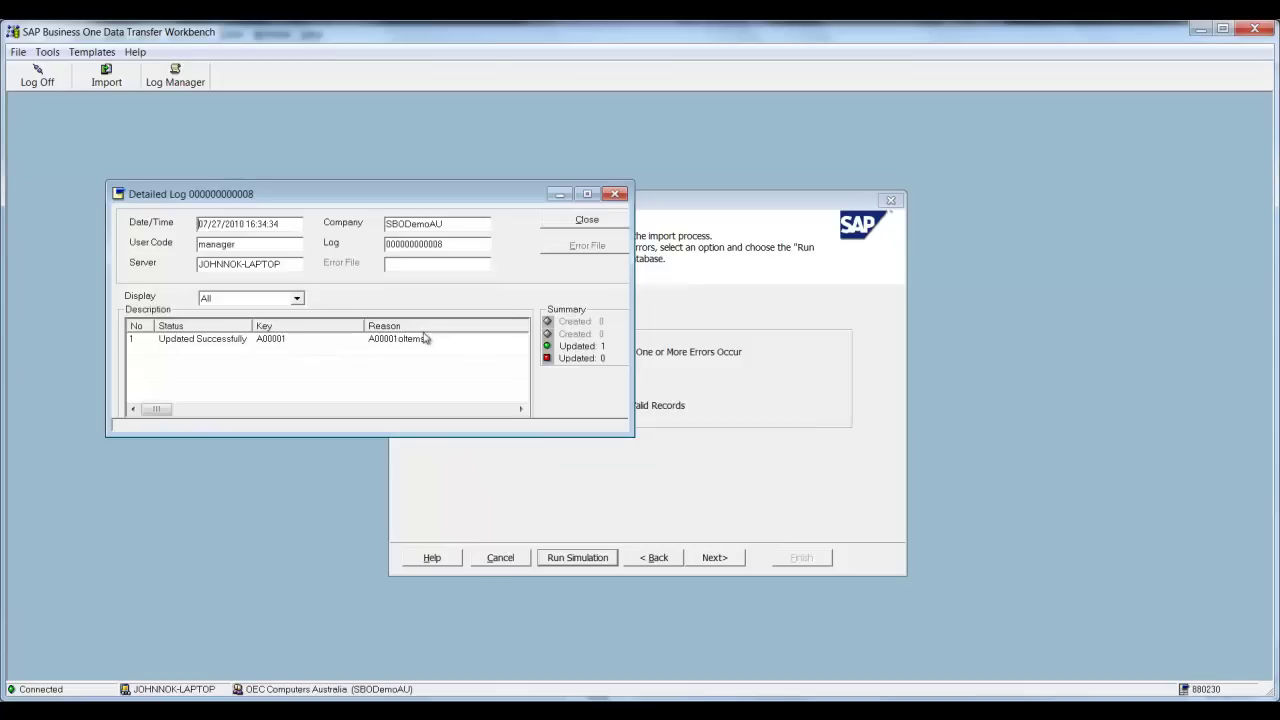
# Run the real import, updating item A00001 with 0 errors, then close the import log.
pyautogui.click(608, 220)
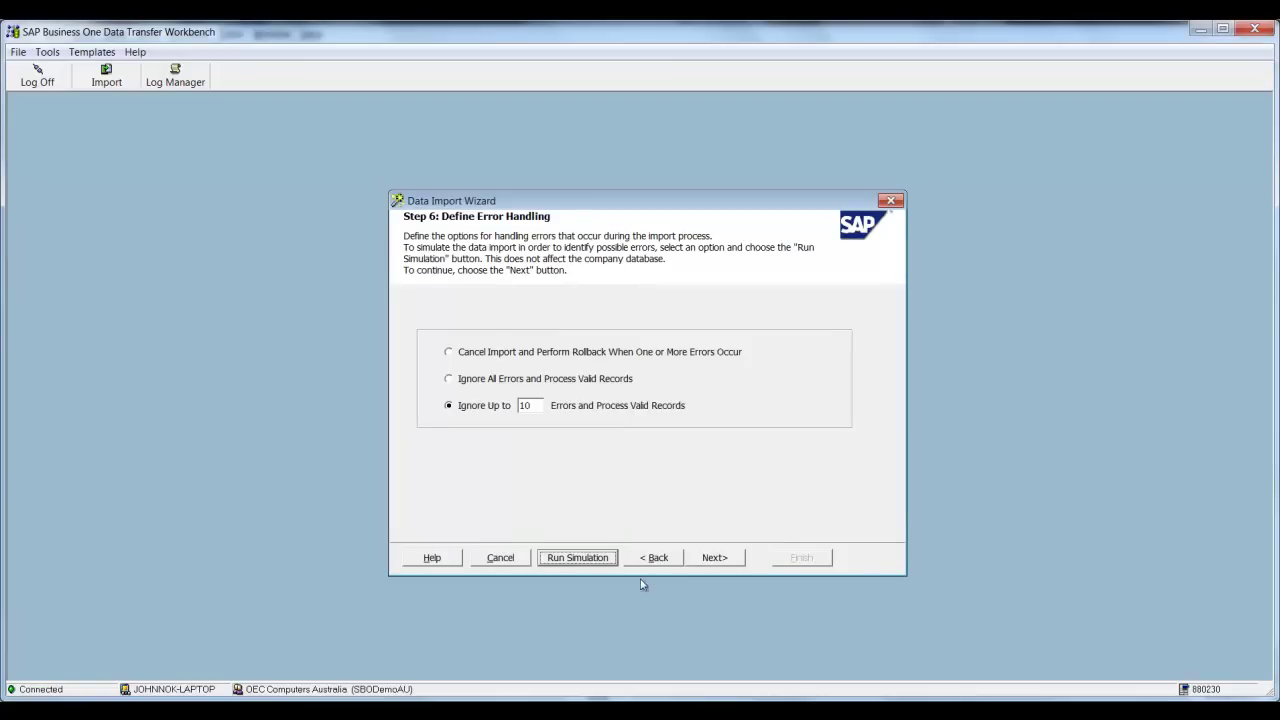
pyautogui.click(714, 560)
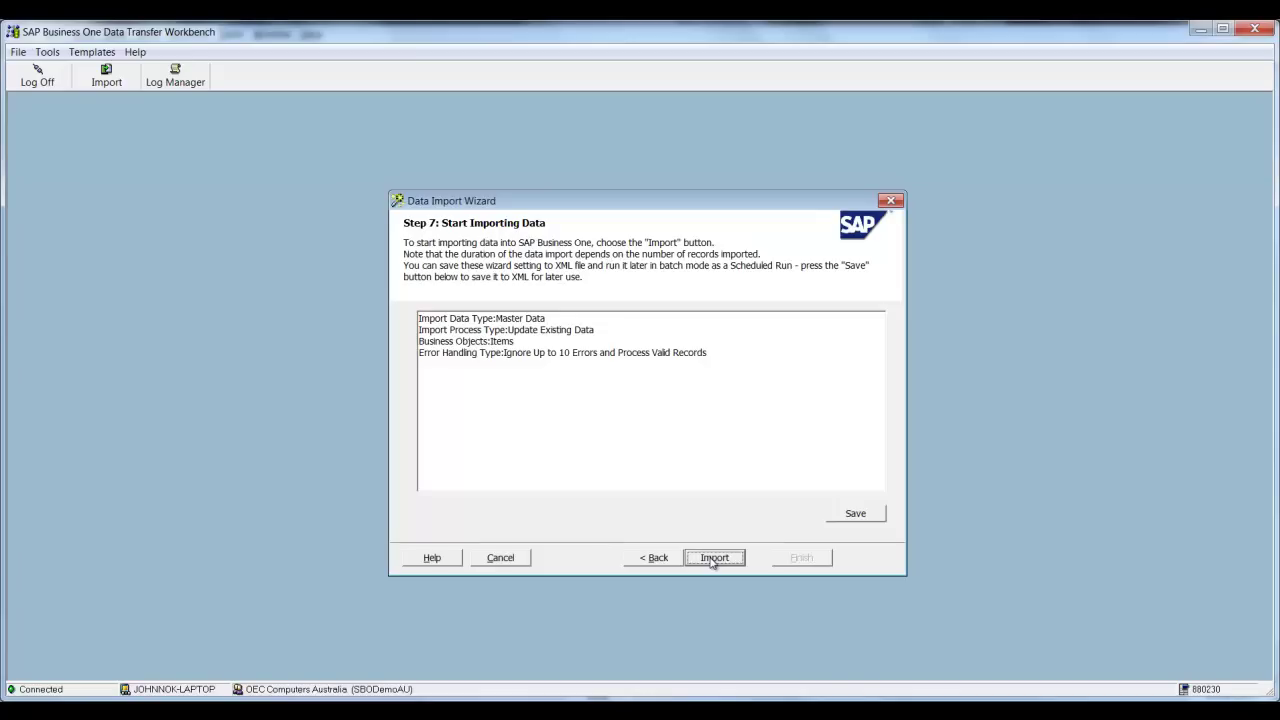
pyautogui.click(712, 561)
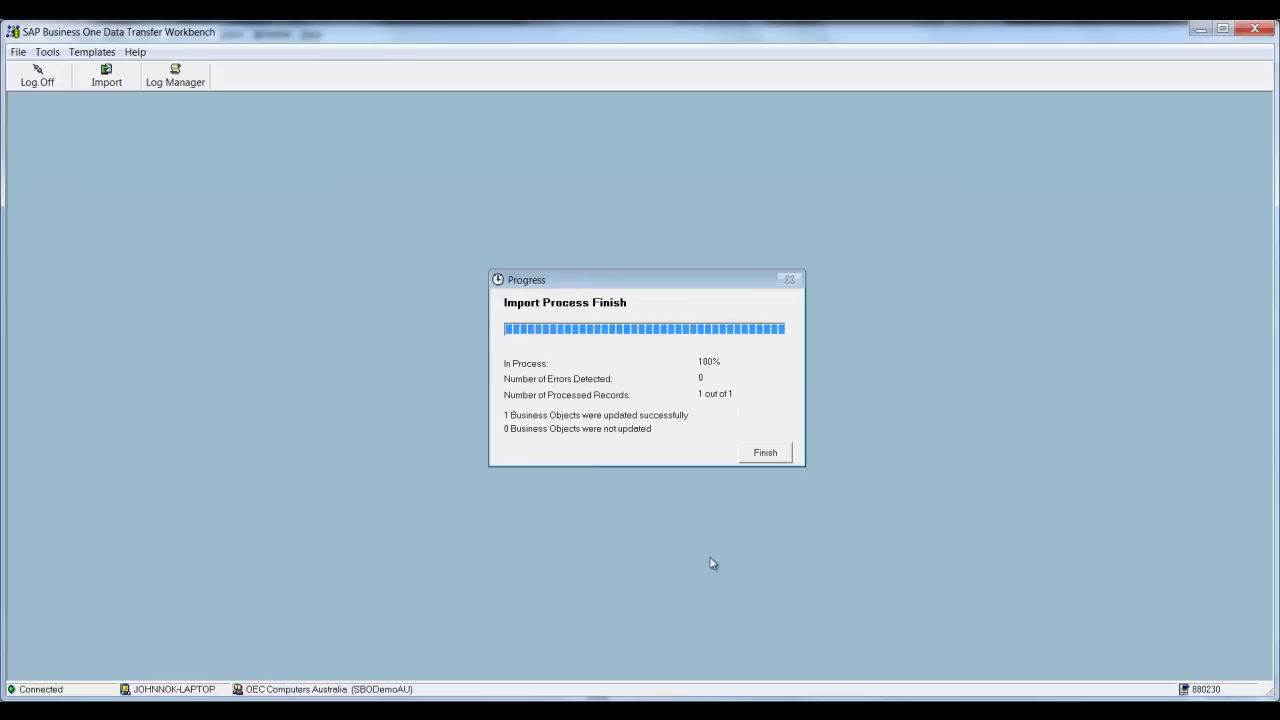
pyautogui.click(765, 455)
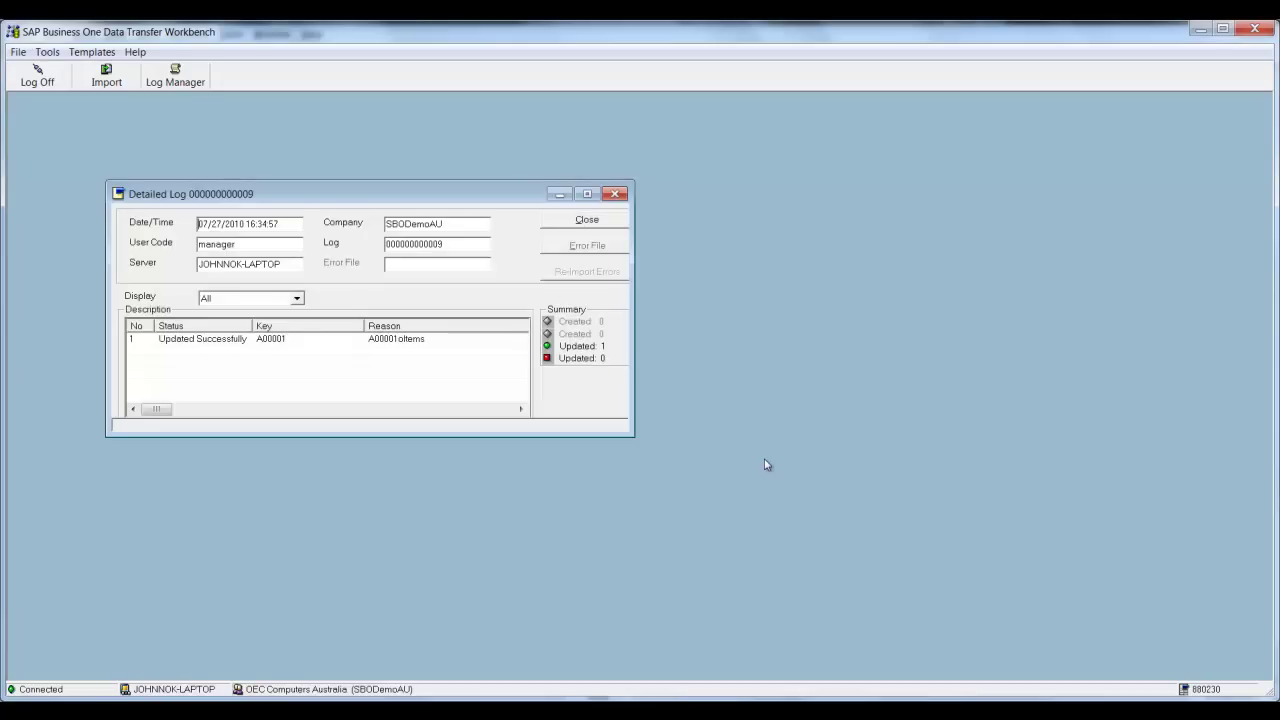
pyautogui.click(613, 222)
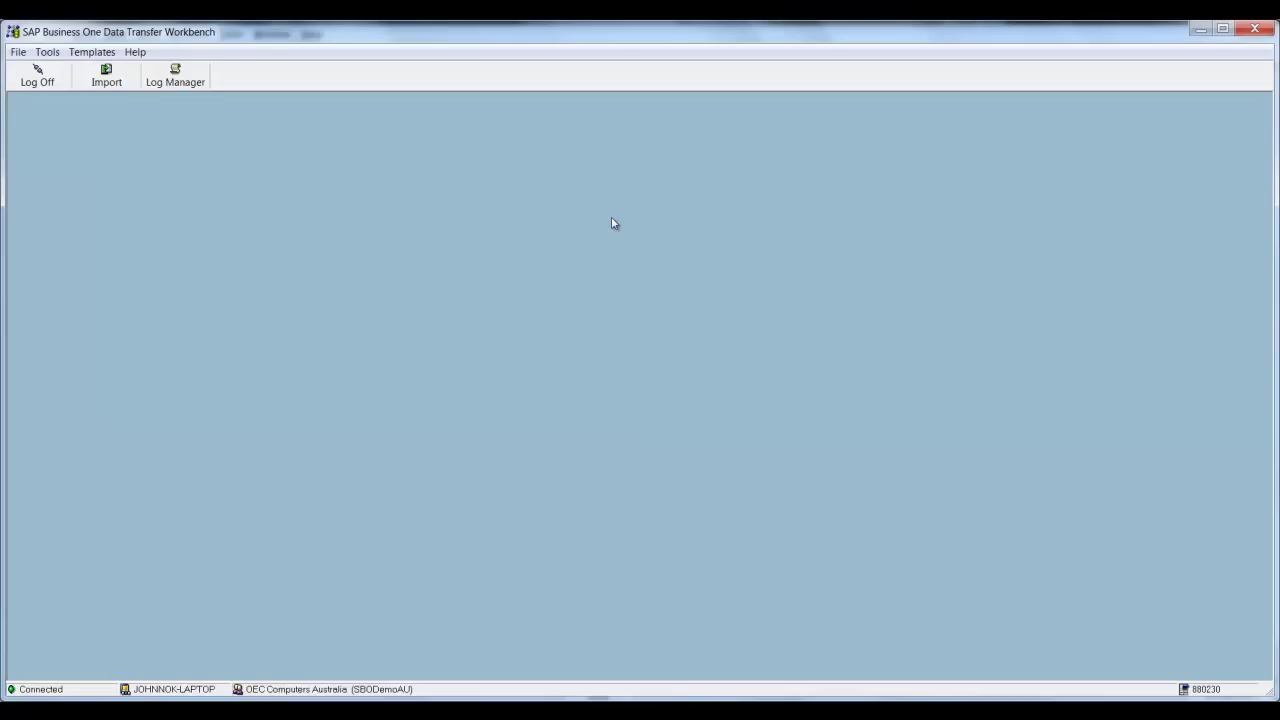